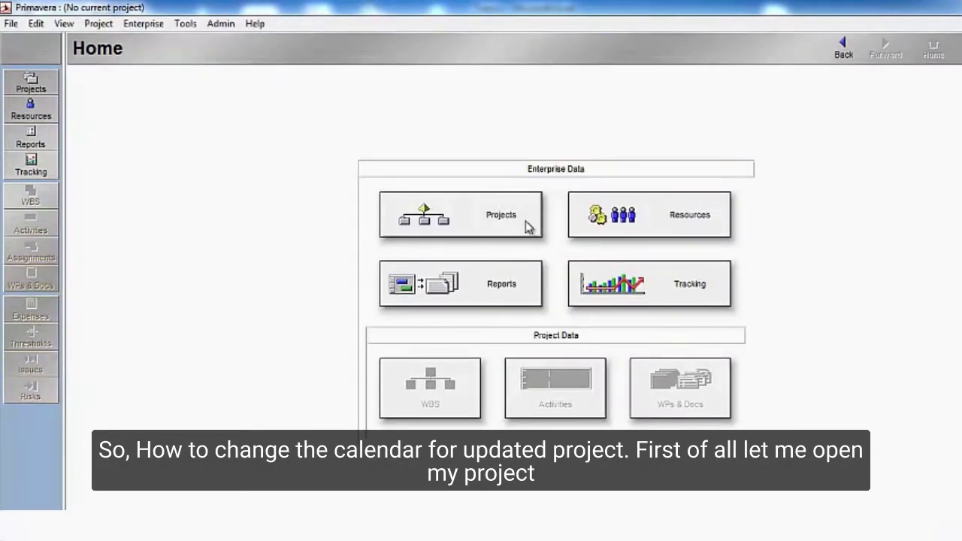
# Step: Open the Al Ahsa Ext prg-4 - B1-10 project from the Projects list under ABC
pyautogui.click(526, 225)
pyautogui.scroll(-1, 413, 315)
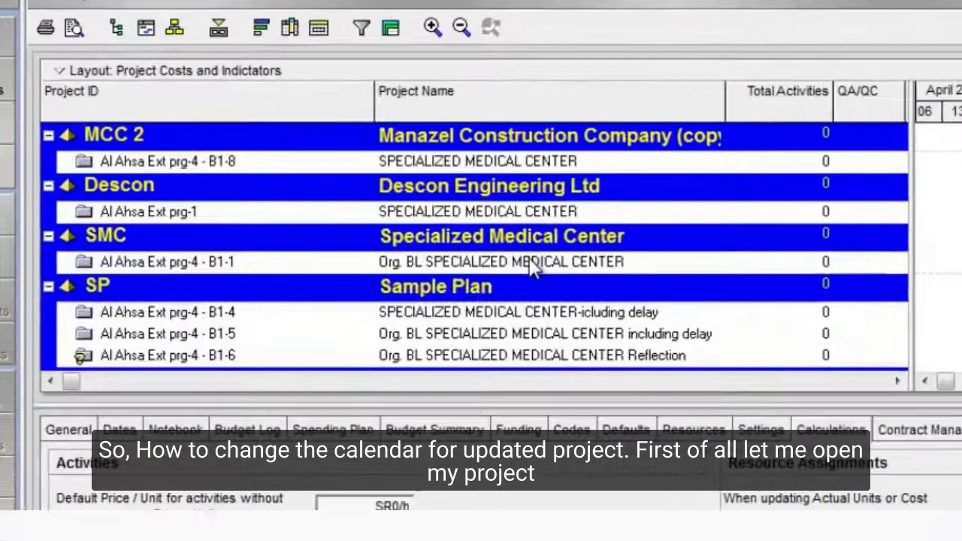
pyautogui.scroll(-1, 383, 247)
pyautogui.scroll(-2, 383, 248)
pyautogui.click(572, 212)
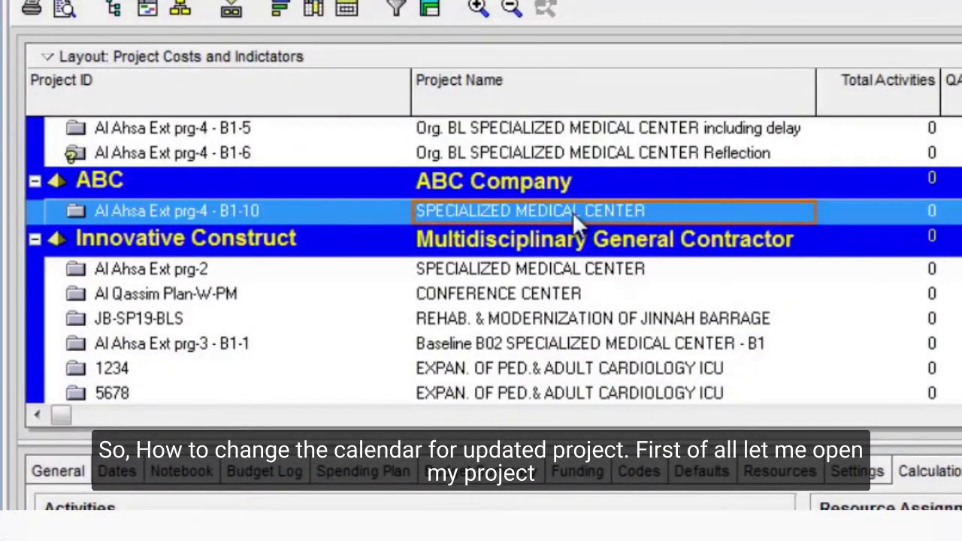
pyautogui.rightClick(571, 212)
pyautogui.click(599, 225)
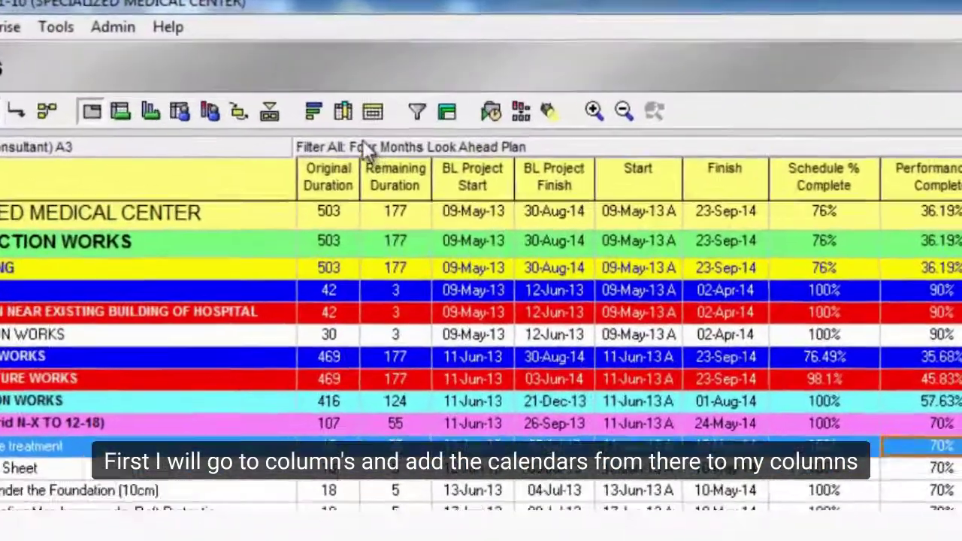
# Step: Add the General > Calendar column after Performance % Complete and apply it
pyautogui.click(342, 112)
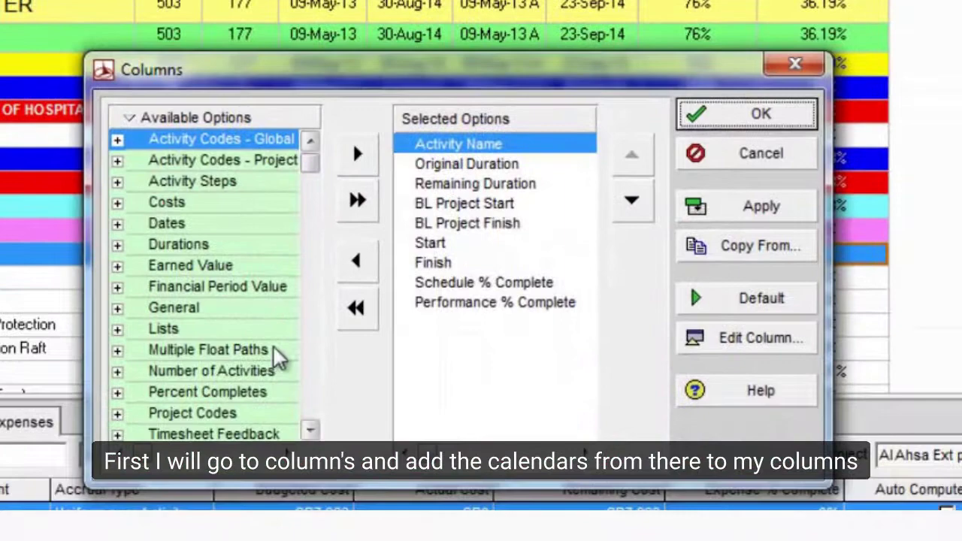
pyautogui.doubleClick(191, 308)
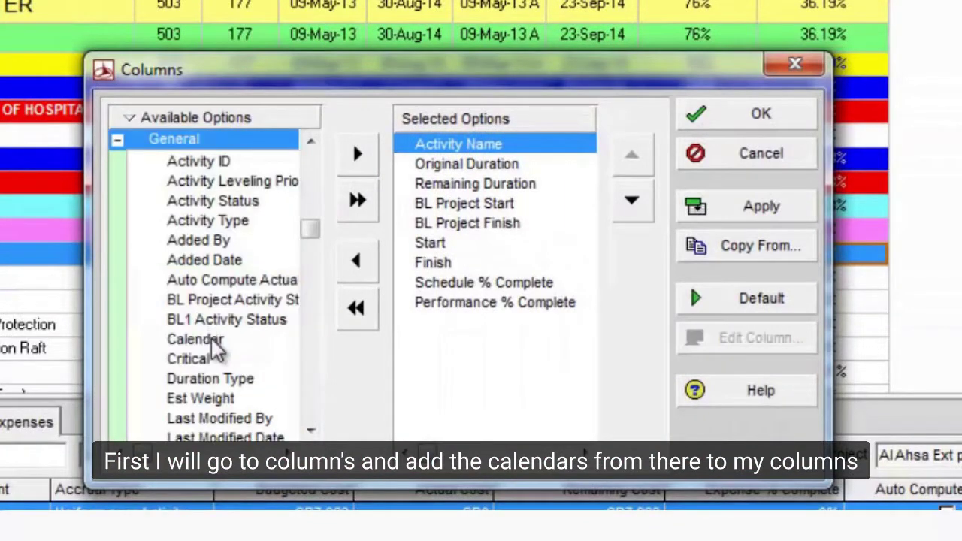
pyautogui.click(213, 340)
pyautogui.click(494, 302)
pyautogui.click(358, 154)
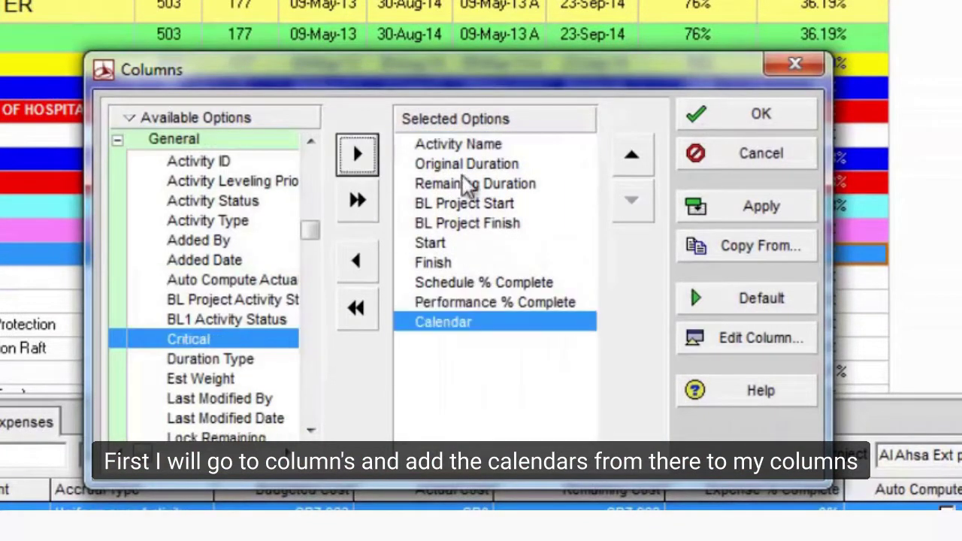
pyautogui.click(752, 209)
pyautogui.click(741, 117)
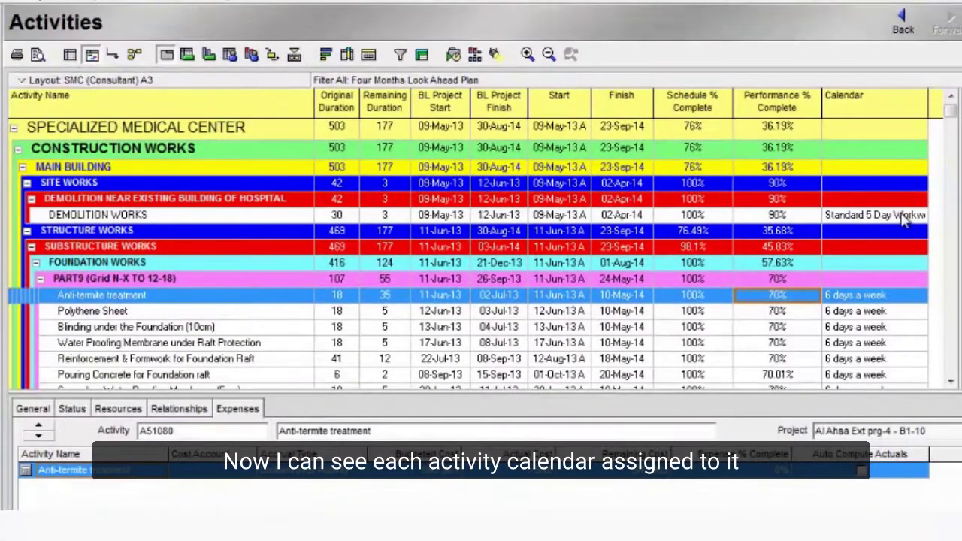
pyautogui.click(905, 216)
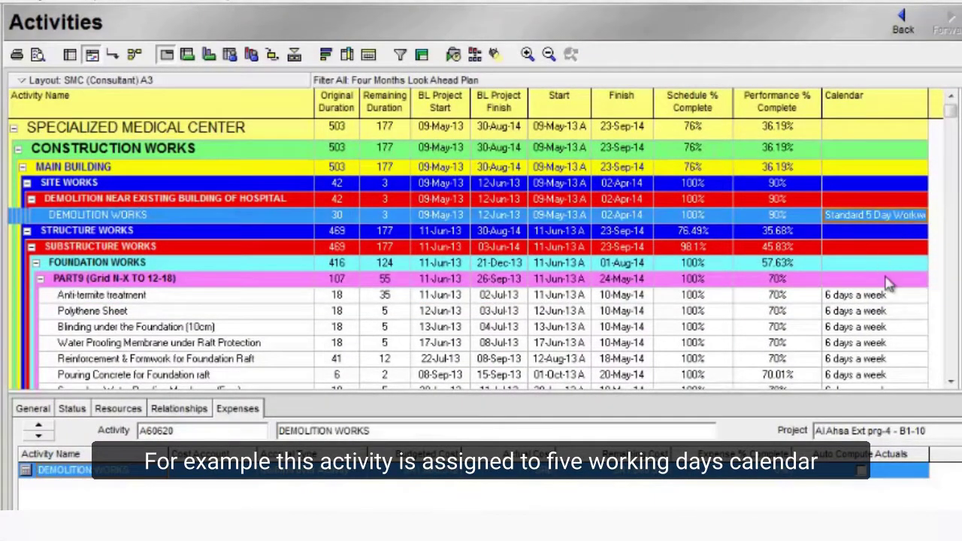
pyautogui.scroll(-1, 889, 283)
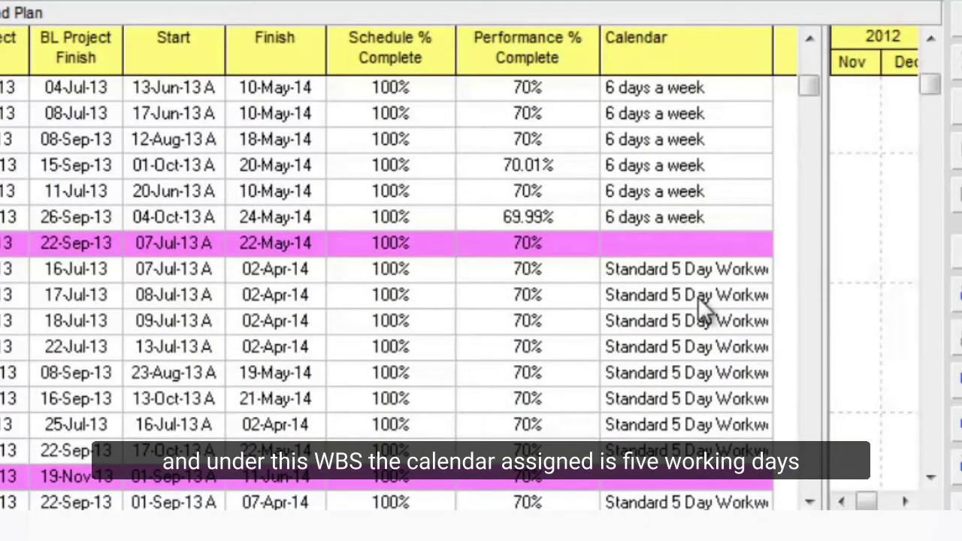
pyautogui.scroll(-3, 709, 295)
pyautogui.scroll(-4, 722, 301)
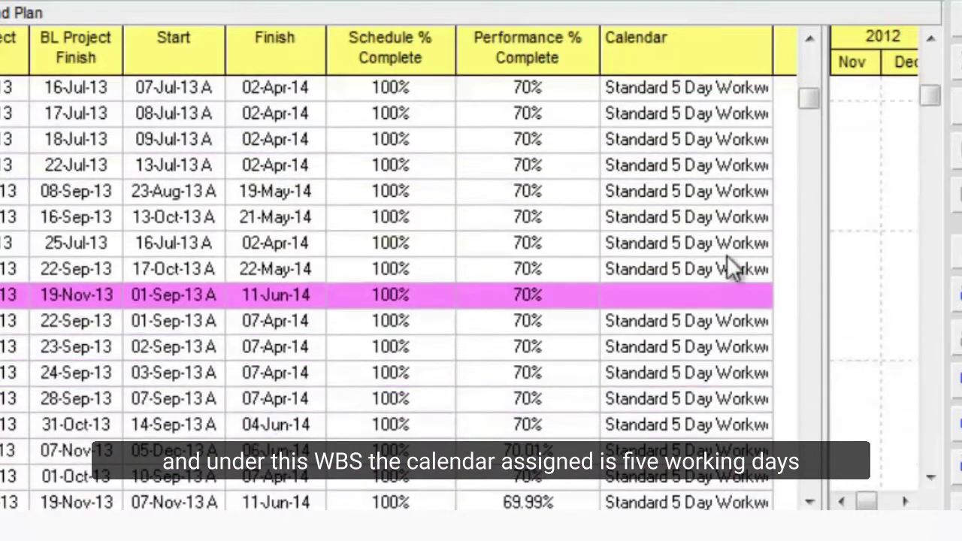
pyautogui.scroll(-2, 730, 268)
pyautogui.moveTo(810, 101); pyautogui.dragTo(810, 54)
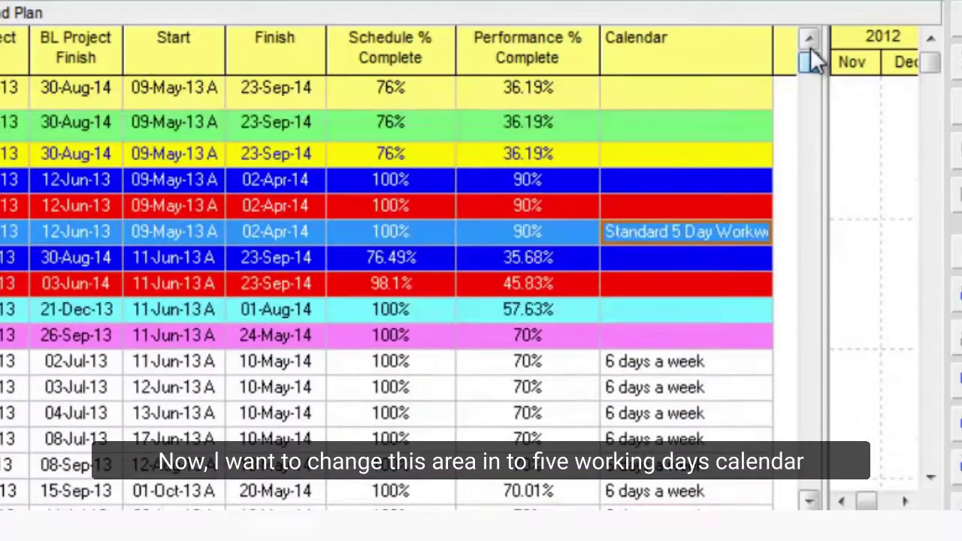
pyautogui.scroll(-1, 736, 260)
pyautogui.click(701, 243)
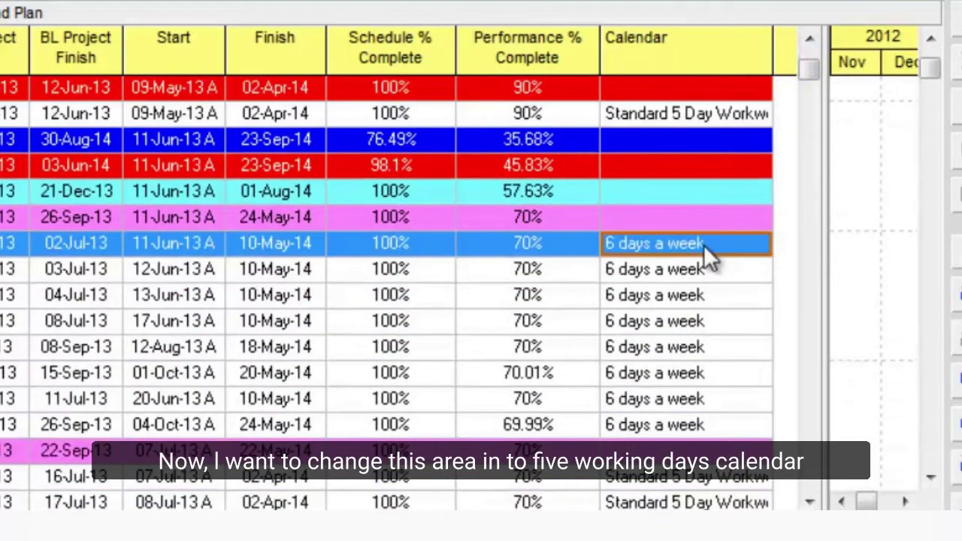
# Step: Set the PART9 Anti-termite treatment activity's Calendar cell to Standard 5 Day Workweek
pyautogui.doubleClick(700, 241)
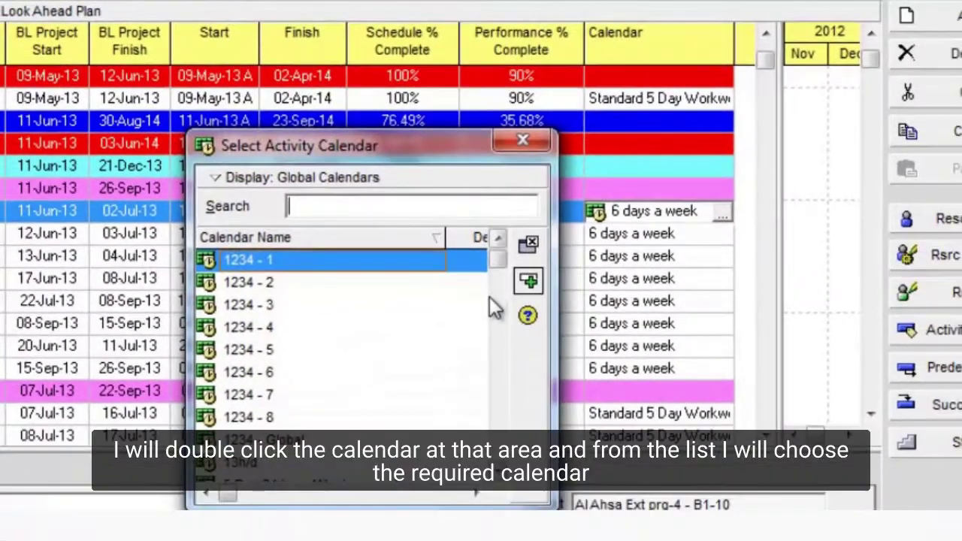
pyautogui.click(502, 481)
pyautogui.click(502, 481)
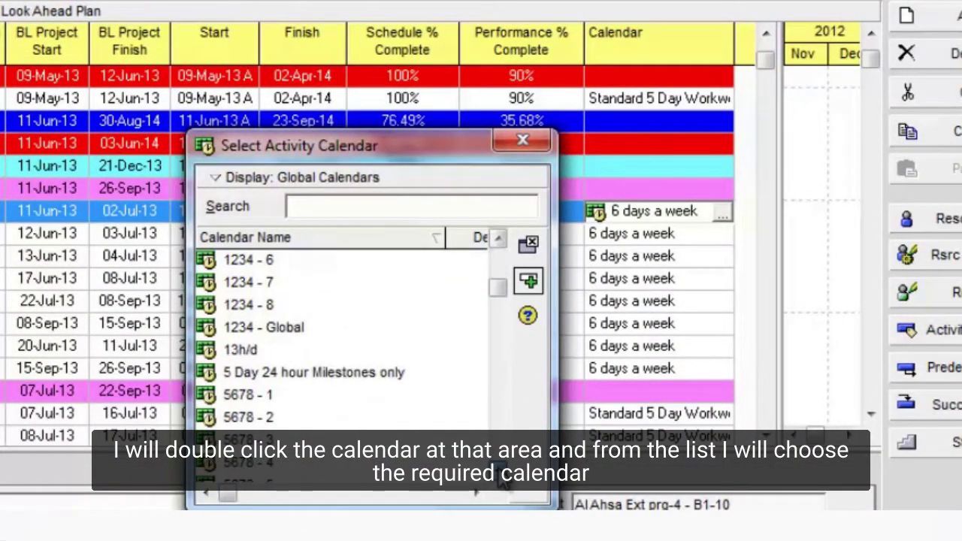
pyautogui.click(502, 481)
pyautogui.click(501, 481)
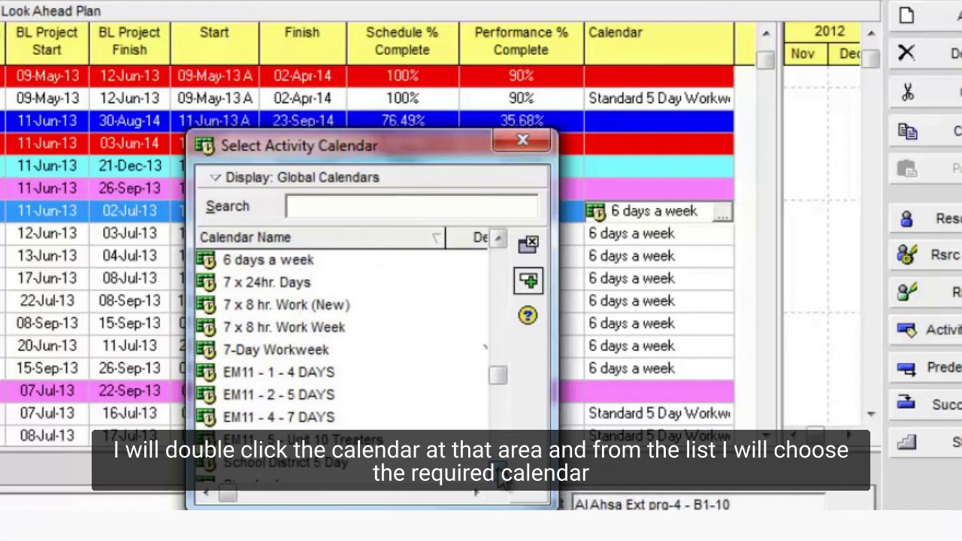
pyautogui.click(502, 481)
pyautogui.doubleClick(353, 373)
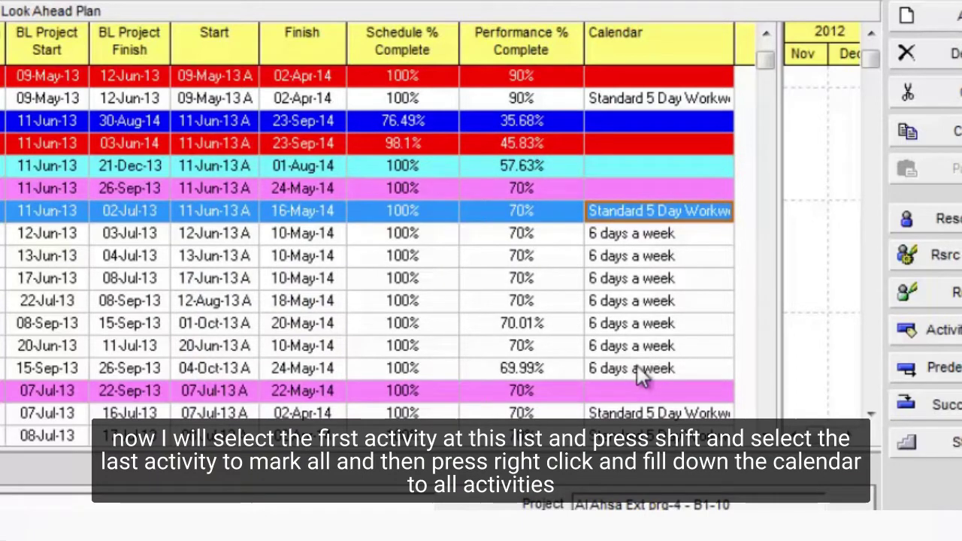
# Step: Fill Standard 5 Day Workweek down to all eight PART9 activities
pyautogui.keyDown('shift'); pyautogui.click(636, 366); pyautogui.keyUp('shift')
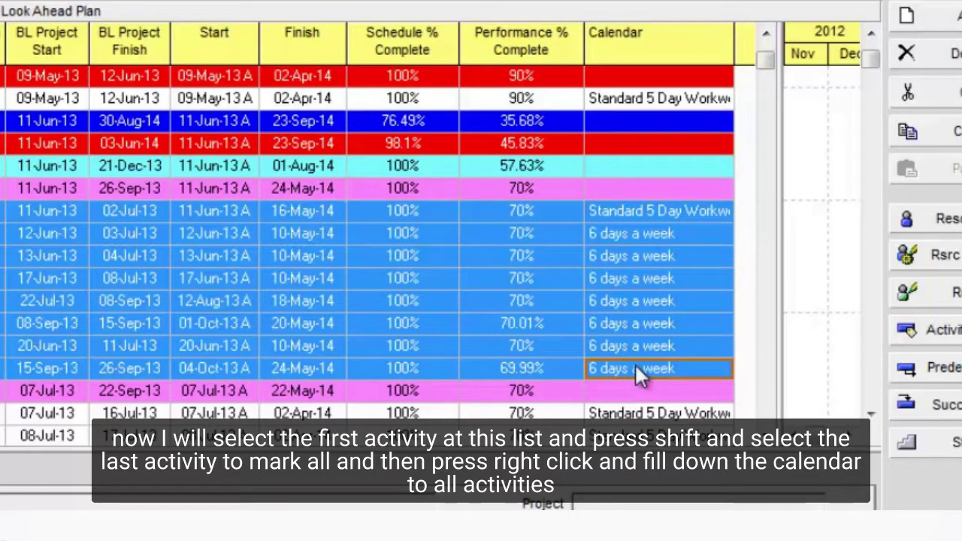
pyautogui.rightClick(636, 372)
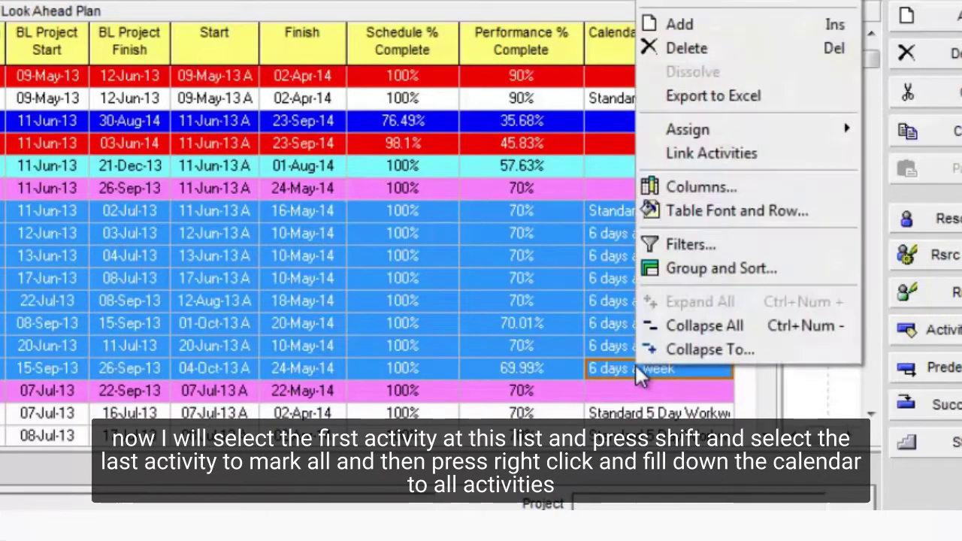
pyautogui.click(708, 6)
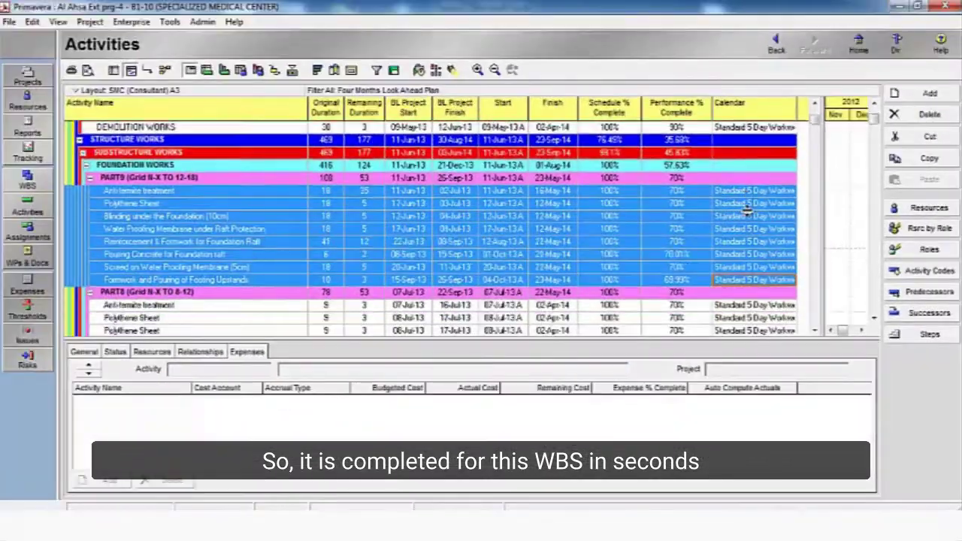
# Step: Set the PART8 Anti-termite treatment activity's Calendar cell to 6 days a week
pyautogui.scroll(-3, 451, 248)
pyautogui.click(856, 255)
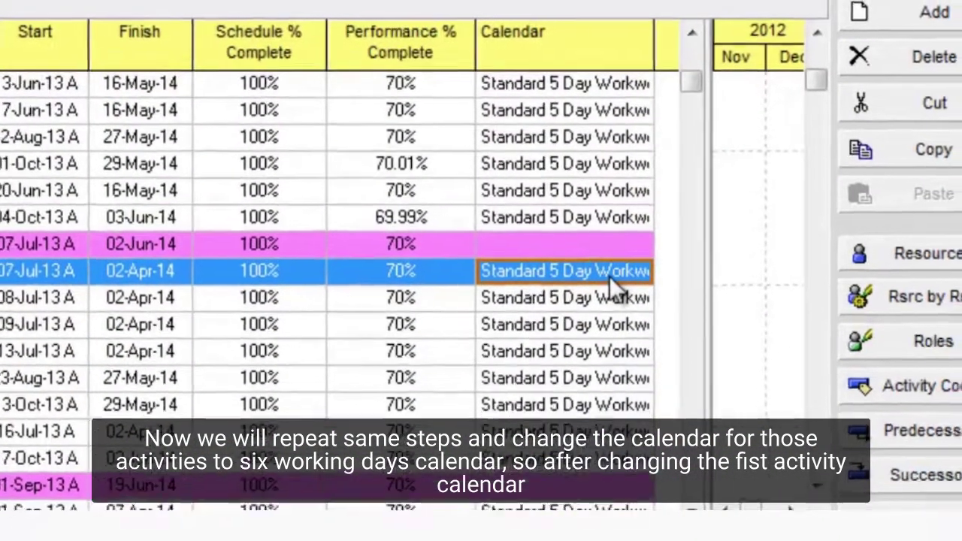
pyautogui.doubleClick(608, 280)
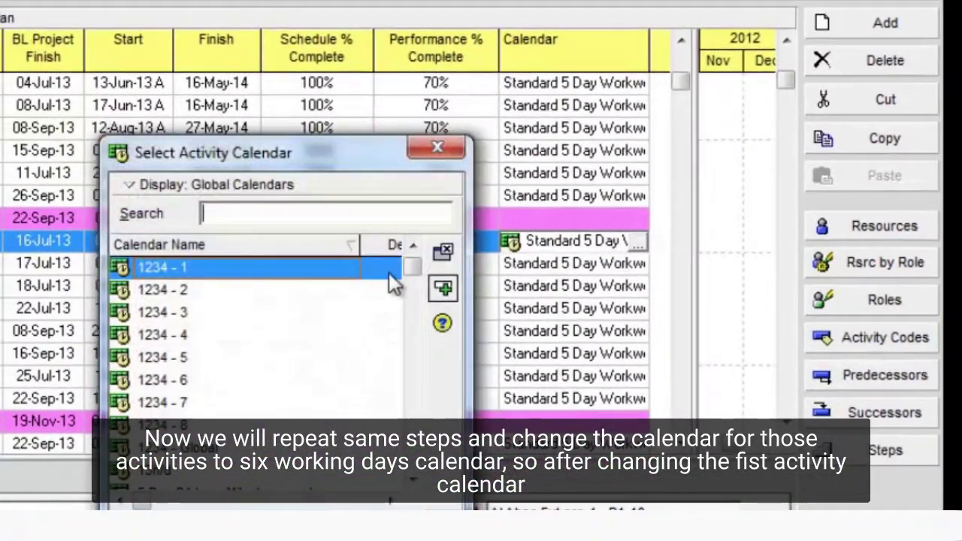
pyautogui.moveTo(411, 269); pyautogui.dragTo(412, 365)
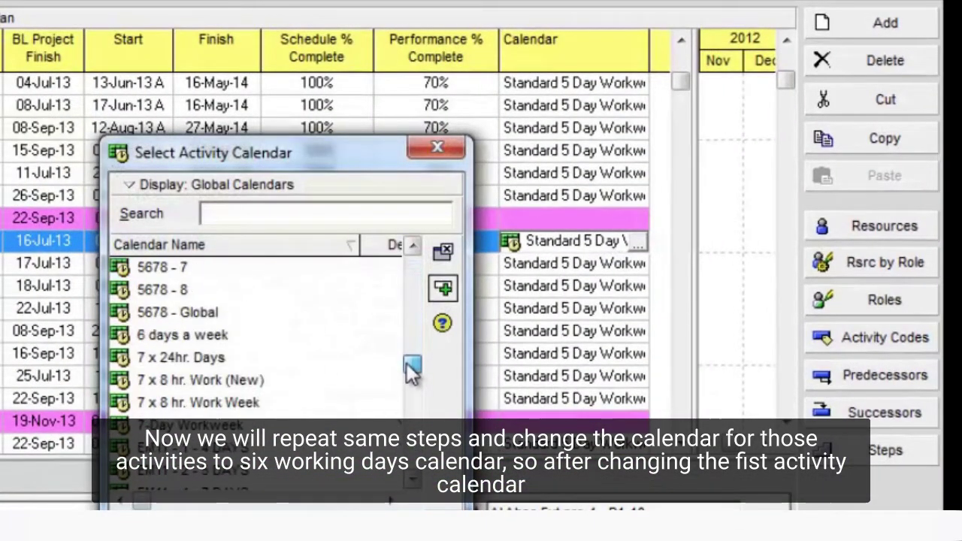
pyautogui.doubleClick(248, 336)
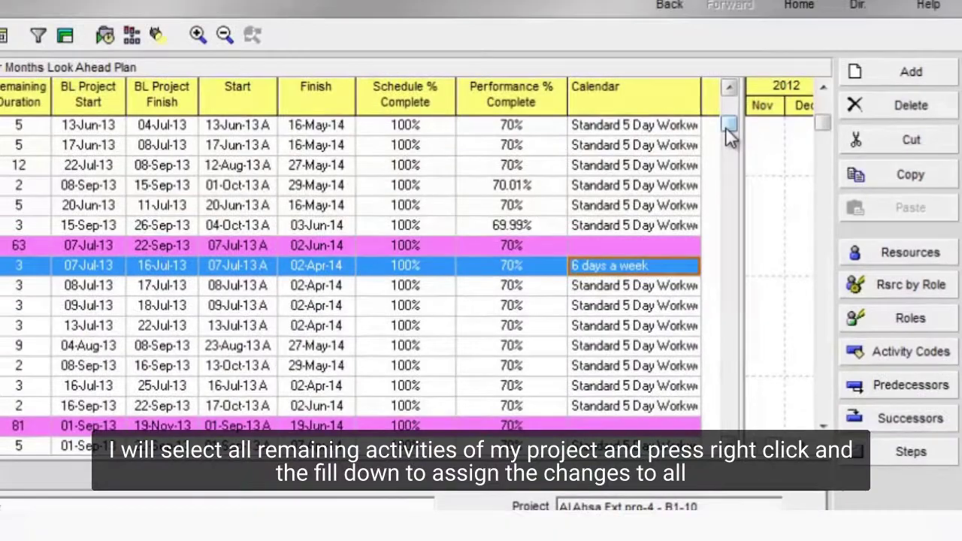
# Step: Fill 6 days a week down to the last activity, then recheck Anti-termite treatment
pyautogui.moveTo(729, 135); pyautogui.dragTo(731, 434)
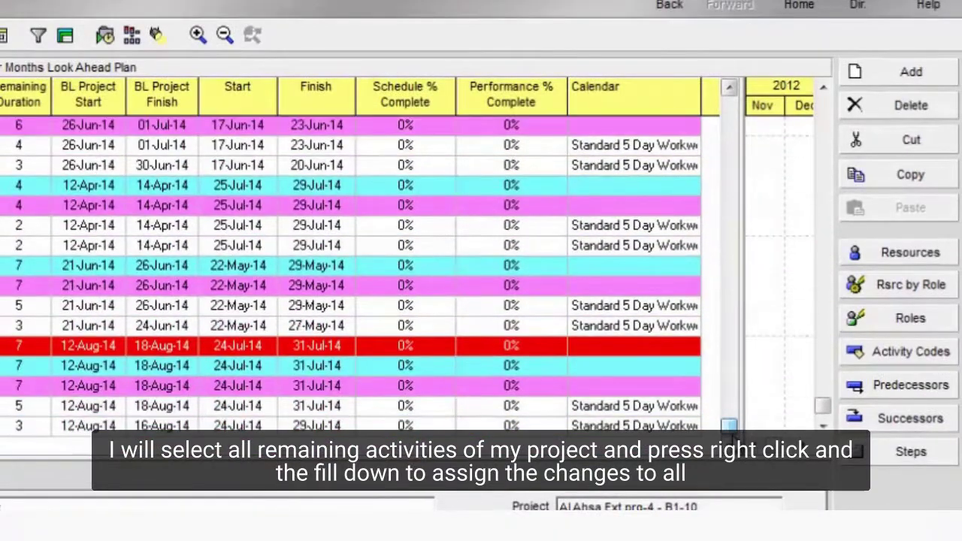
pyautogui.keyDown('shift'); pyautogui.click(644, 429); pyautogui.keyUp('shift')
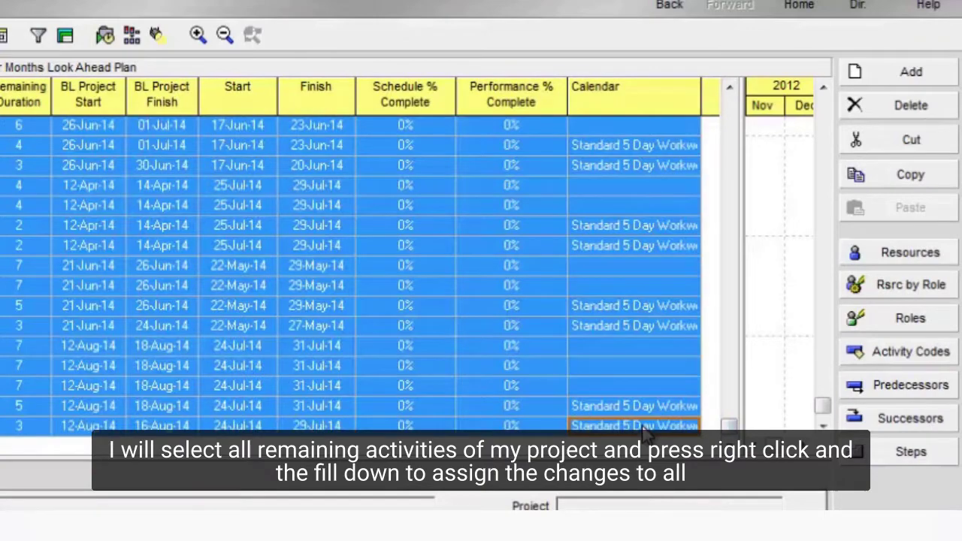
pyautogui.rightClick(645, 428)
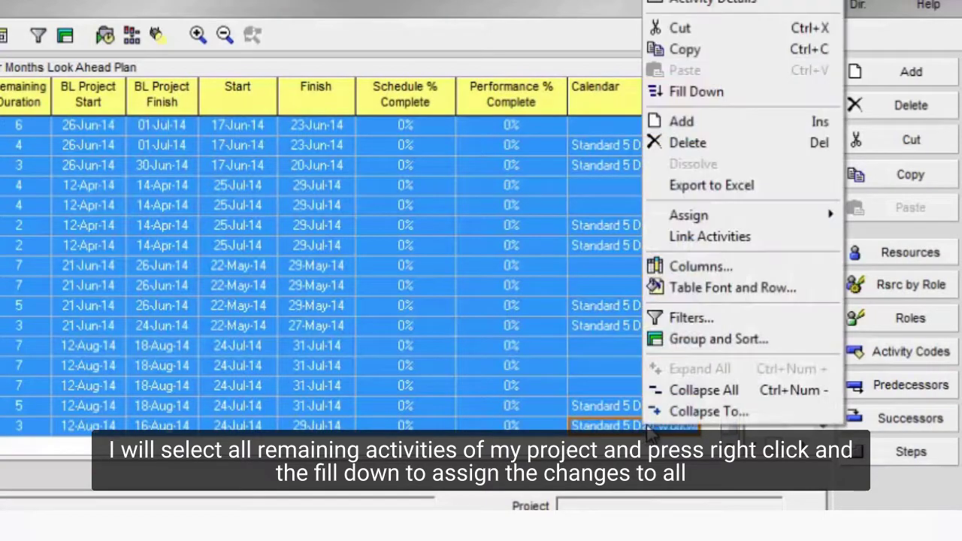
pyautogui.click(696, 93)
pyautogui.moveTo(726, 423); pyautogui.dragTo(737, 105)
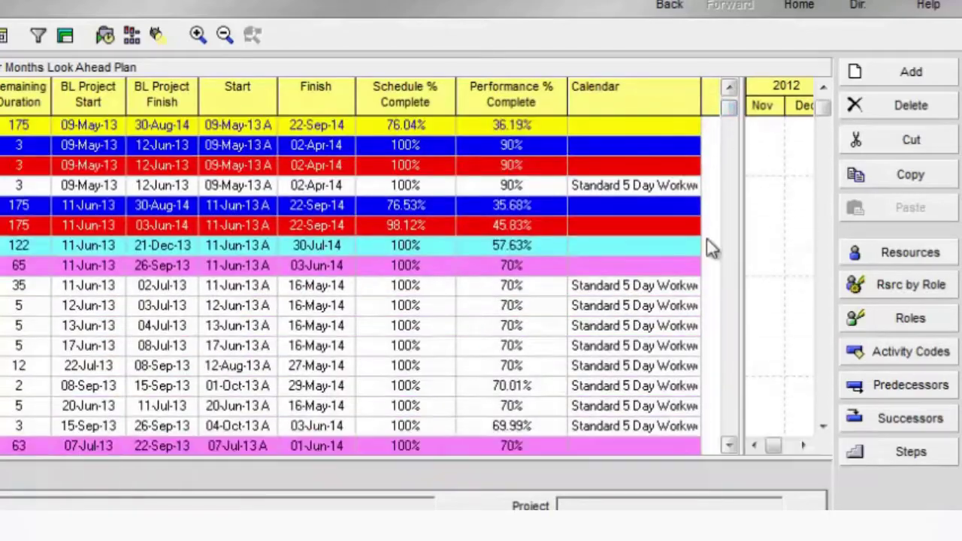
pyautogui.click(662, 289)
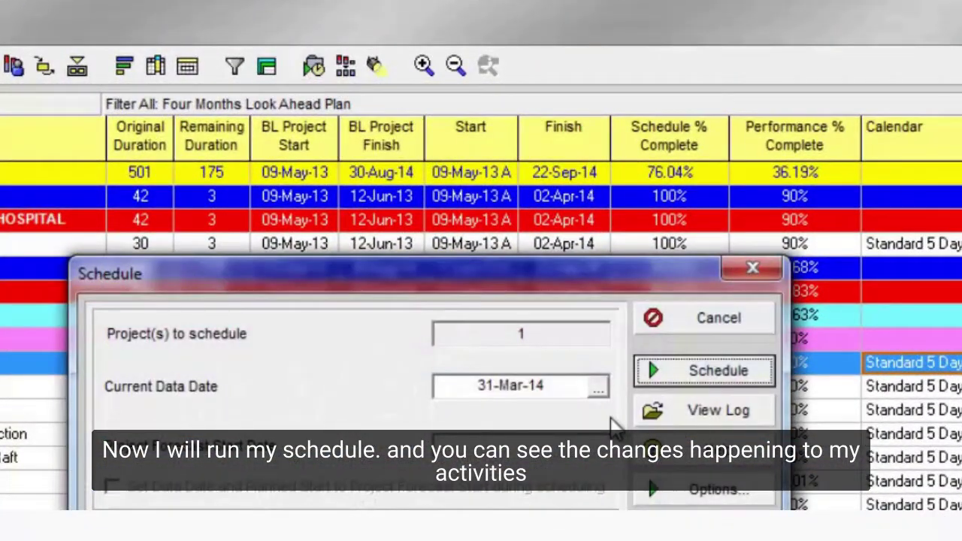
# Step: Run the schedule with data date 31-Mar-14
pyautogui.click(662, 370)
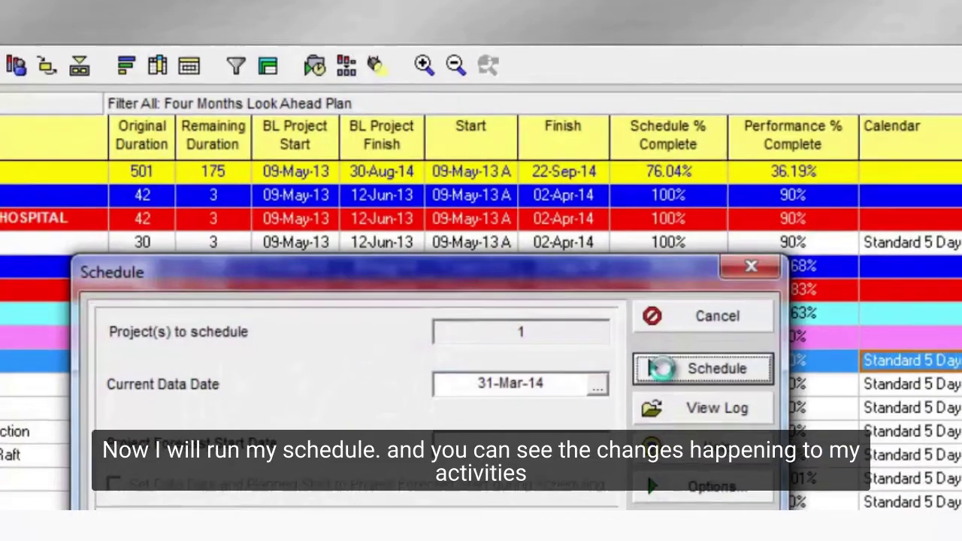